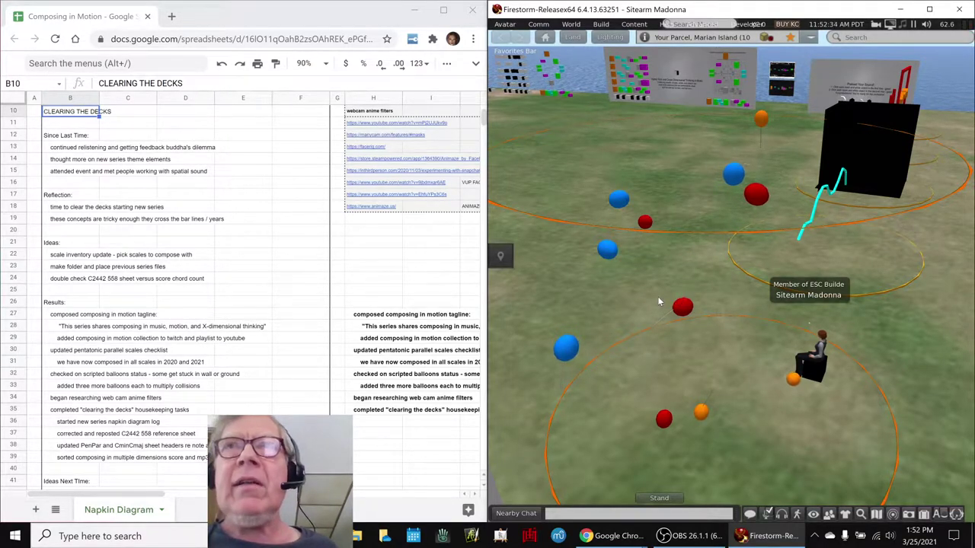
Step: Look around the balloon scene and focus the camera on the orange balloon
left_click(657, 296, "alt")
key("Escape")
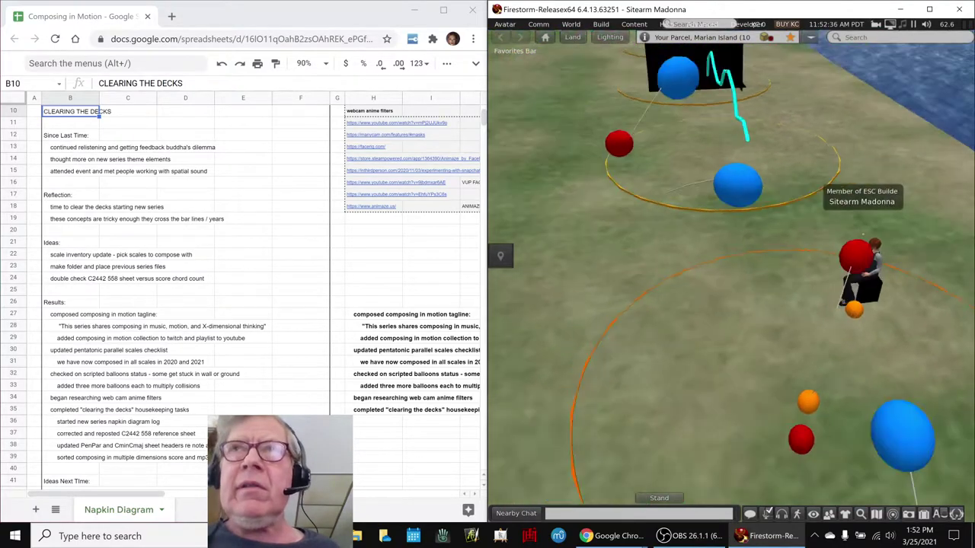
key("Left")
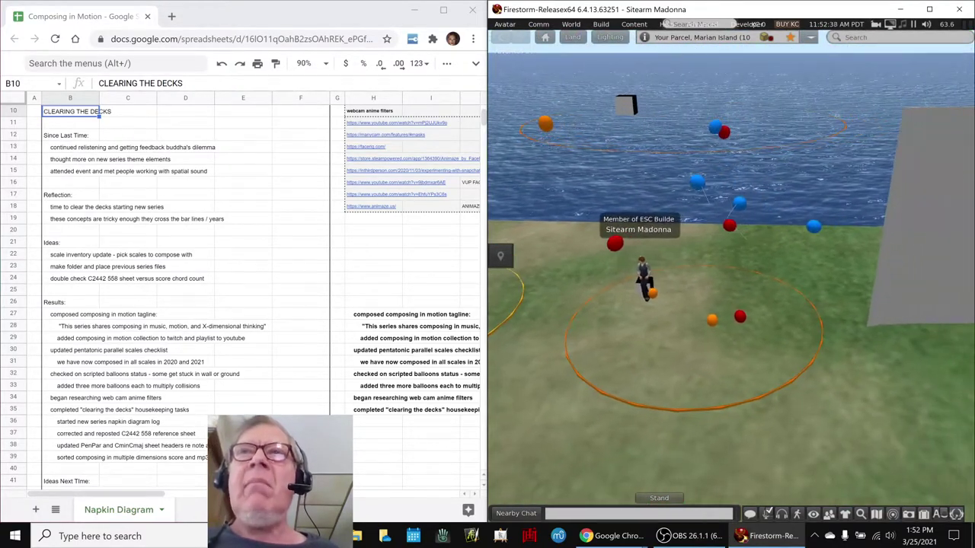
key("Escape")
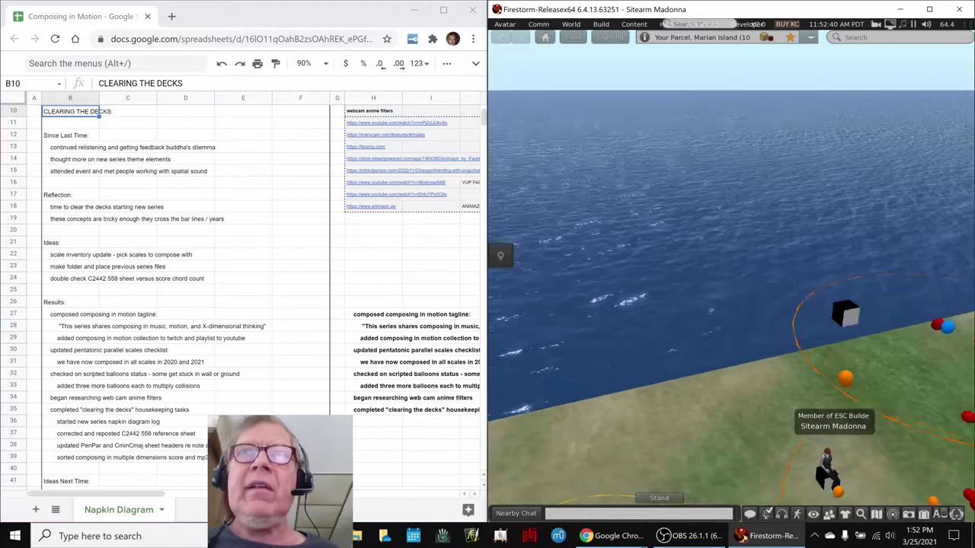
left_click(695, 214, "alt")
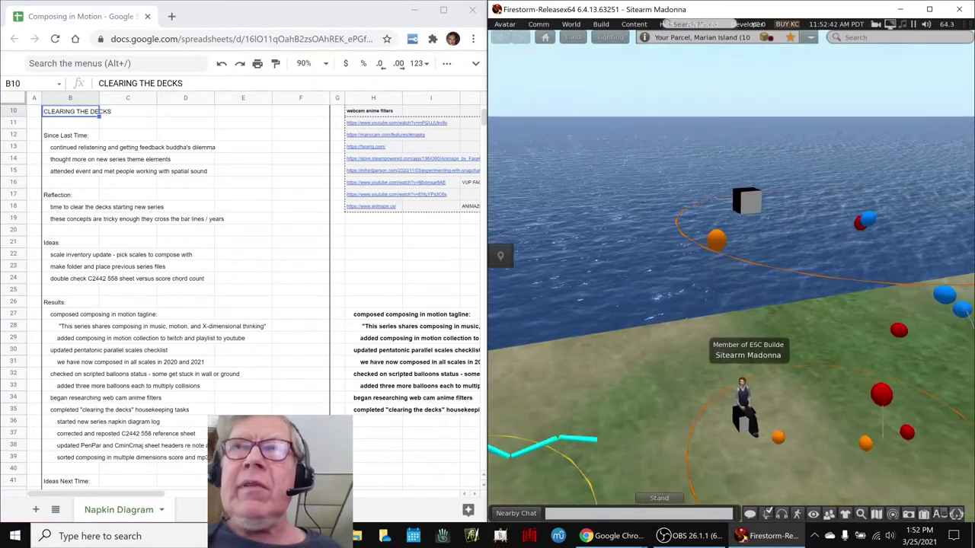
Step: Lower the orange balloon from about 26.8 to 26.0 m, then reset the camera behind the avatar
right_click(736, 280)
left_click(765, 308)
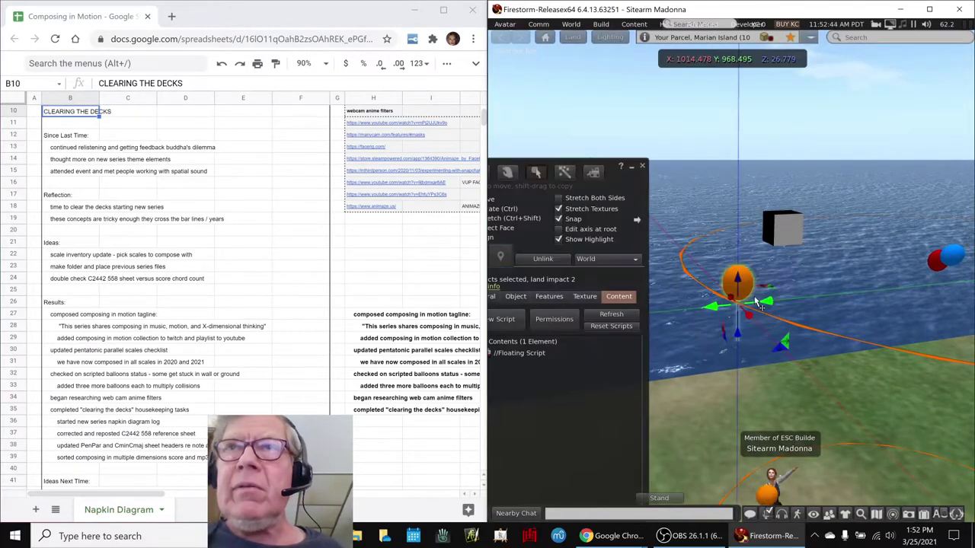
left_click_drag(739, 263, 823, 339)
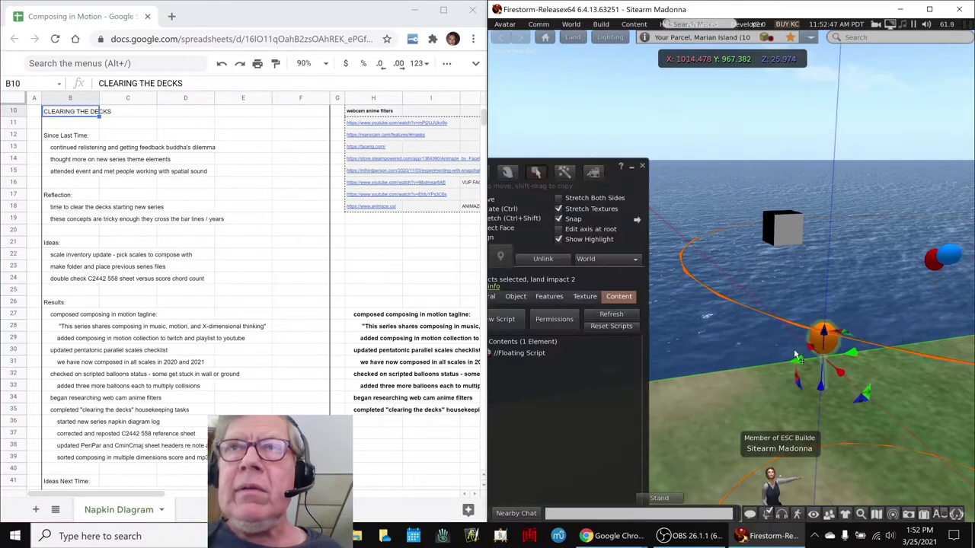
left_click(642, 165)
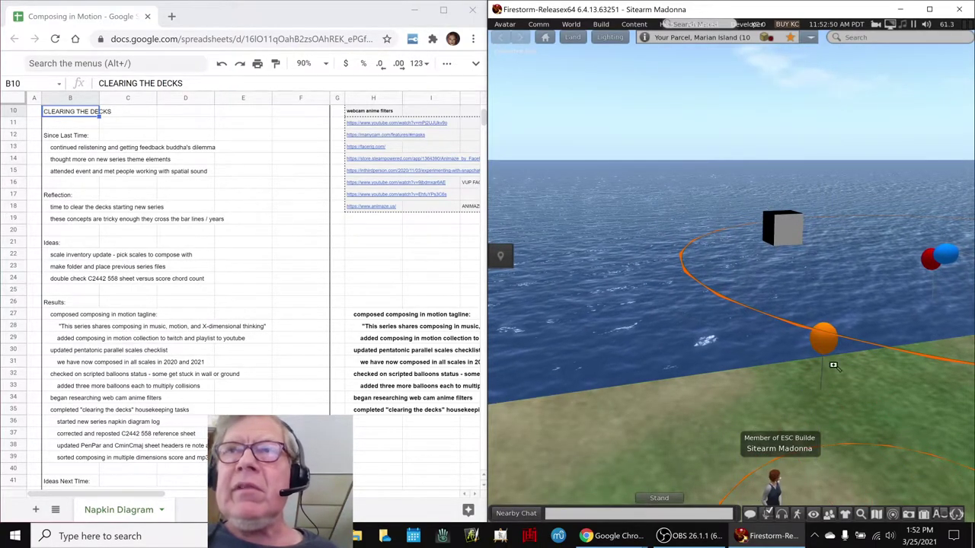
key("Escape")
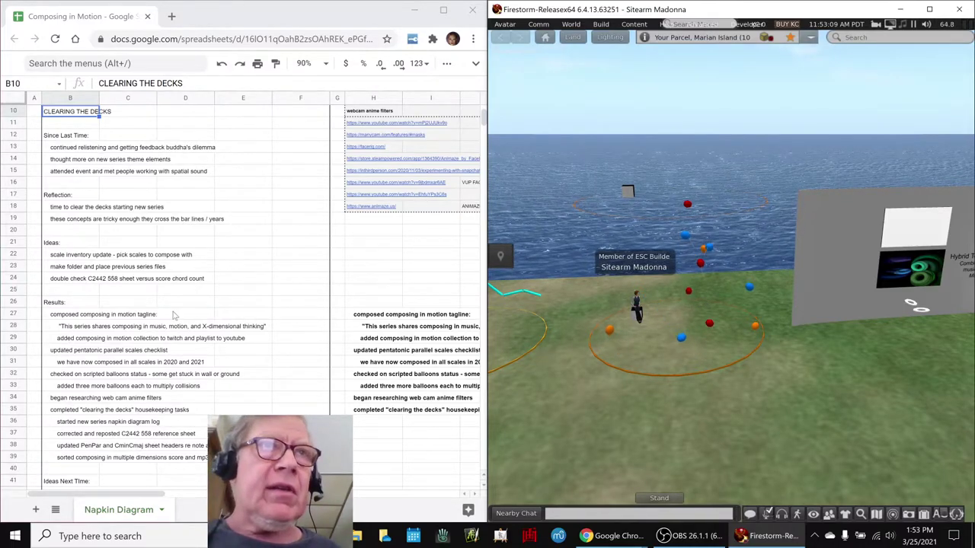
Step: Replace 'tbd' in cell B46 with 'make 3d object play a note when it hits something'
scroll(61, 289, "down", 5)
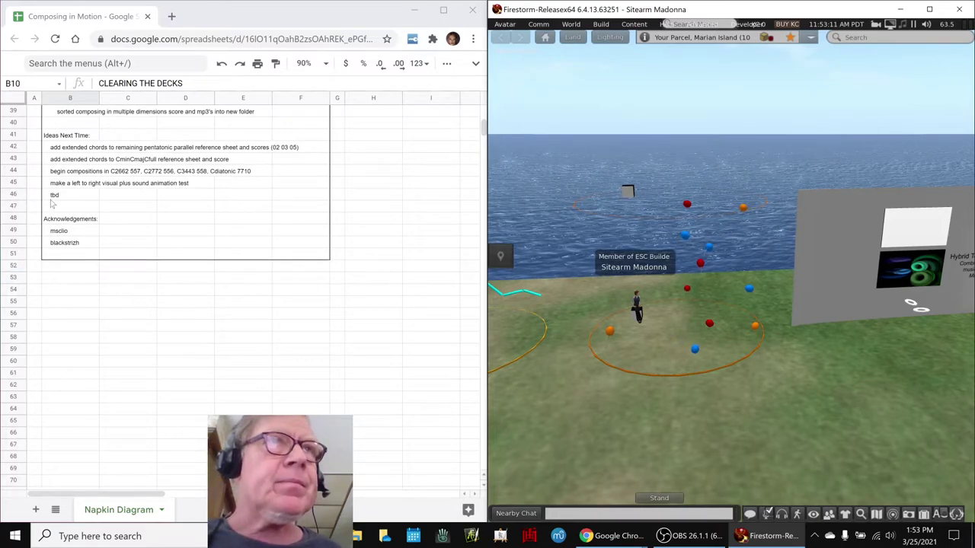
left_click(61, 194)
key("BackSpace")
type("ma")
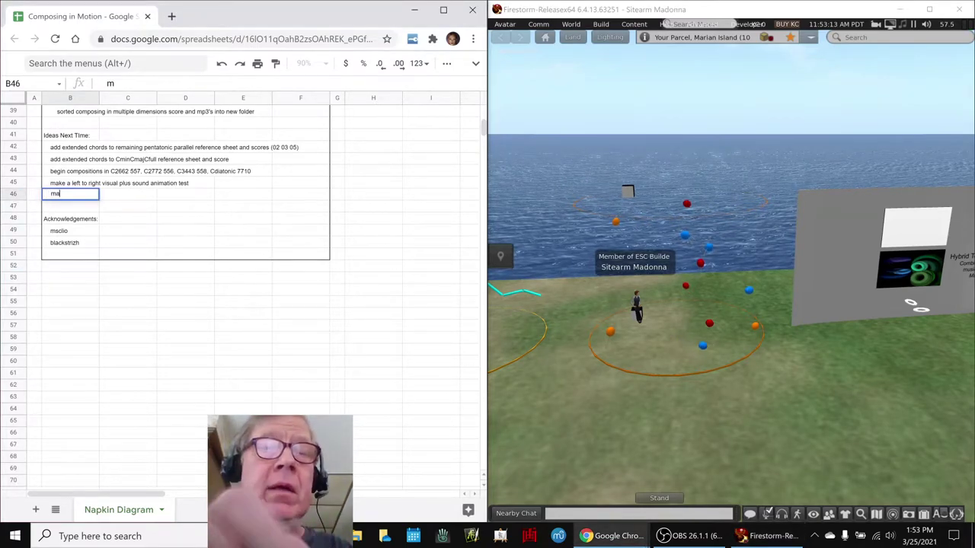
type("ke 3d o")
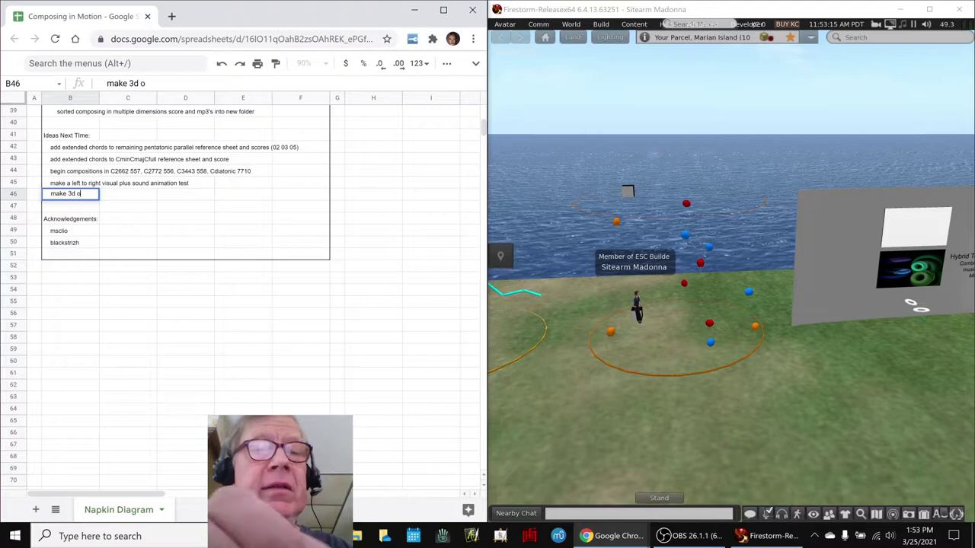
type("bject play a")
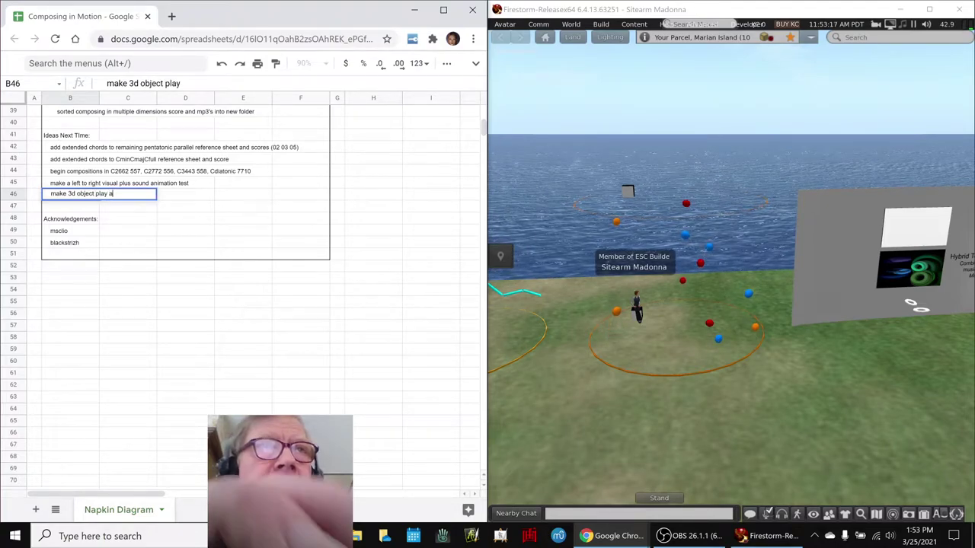
type(" note when it hit")
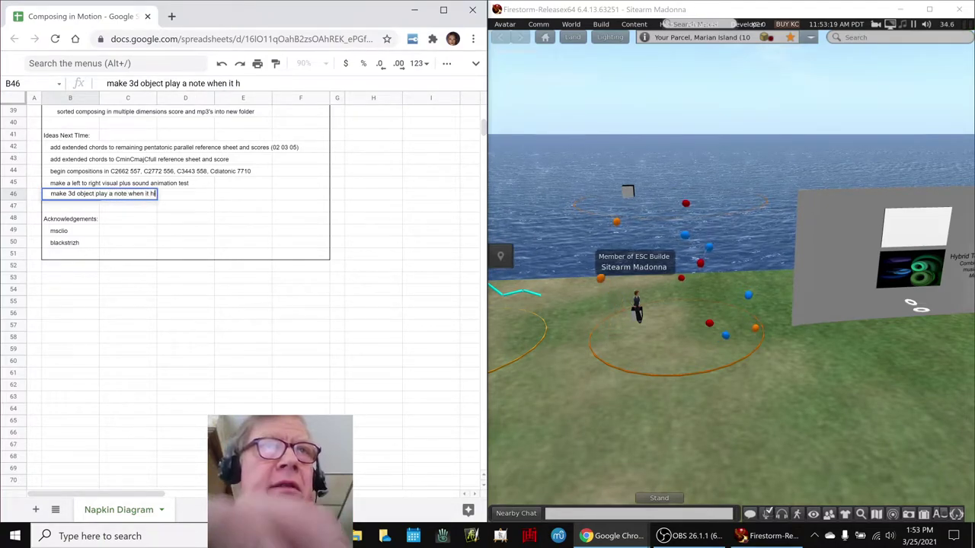
type("s soethin")
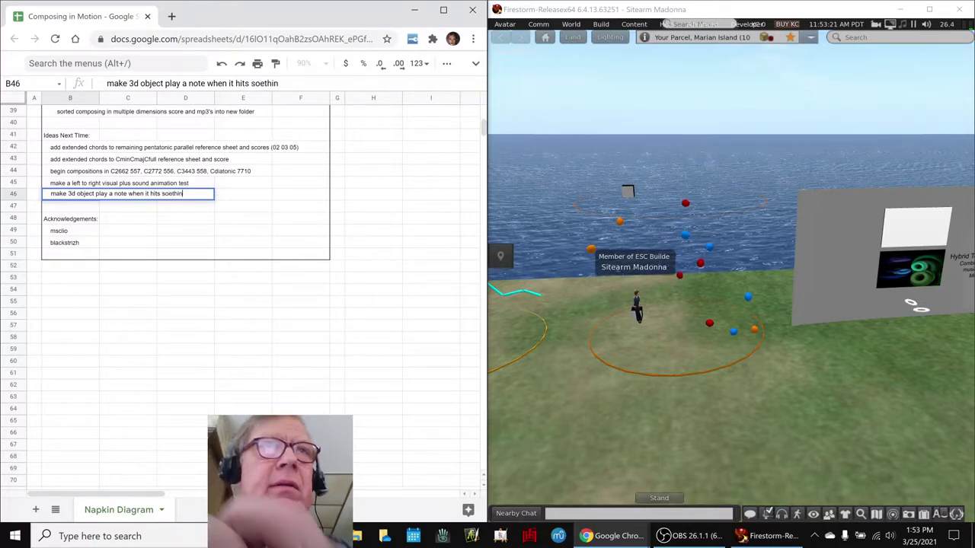
key("BackSpace")
key("BackSpace")
key("BackSpace")
type("mething")
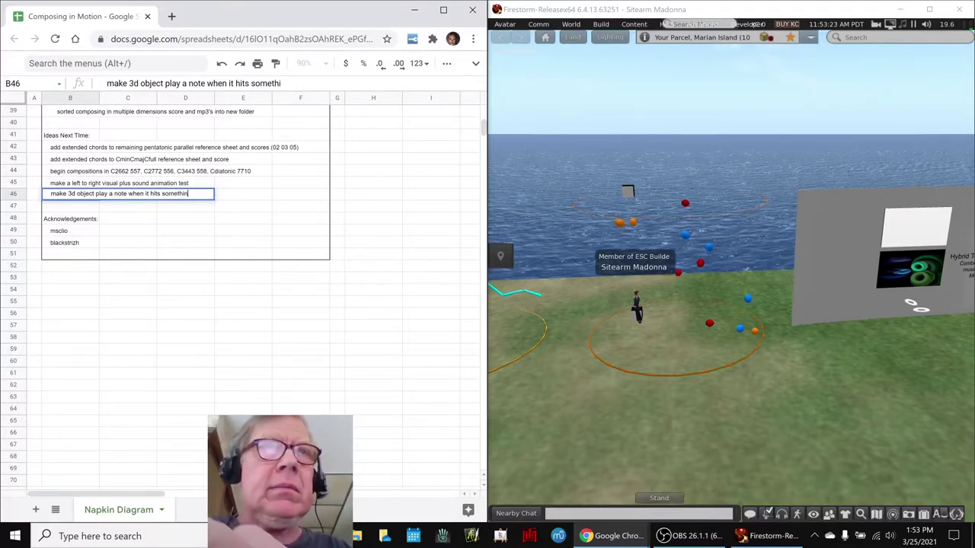
key("Return")
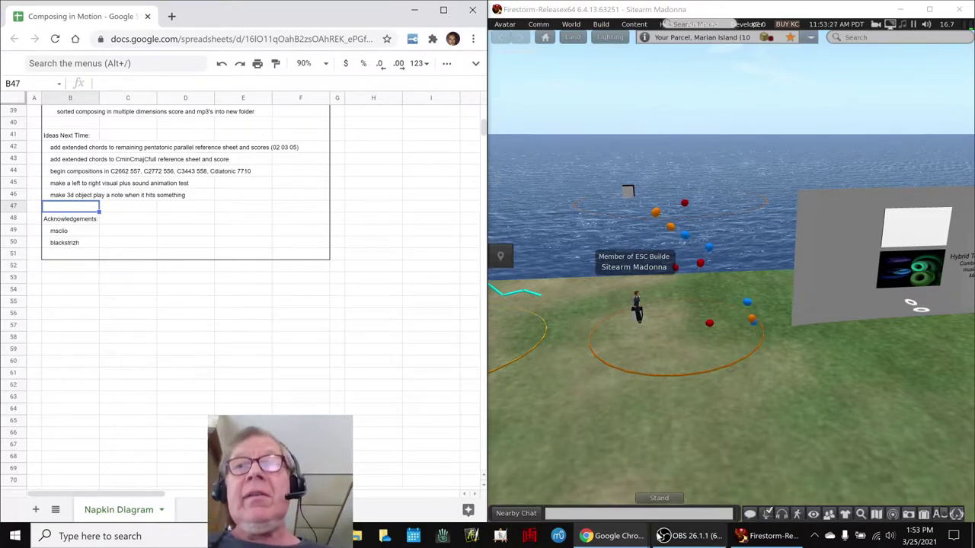
left_click(689, 536)
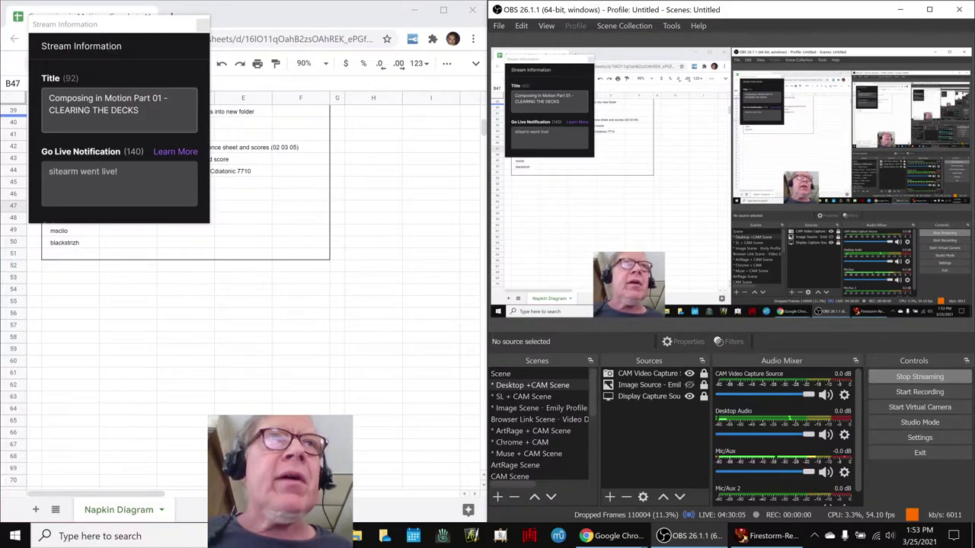
left_click(680, 542)
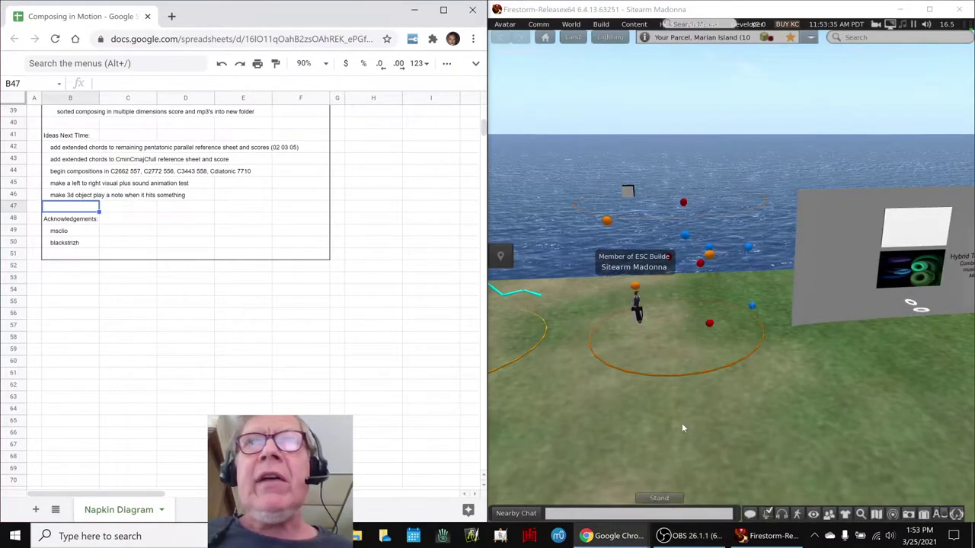
scroll(196, 294, "up", 5)
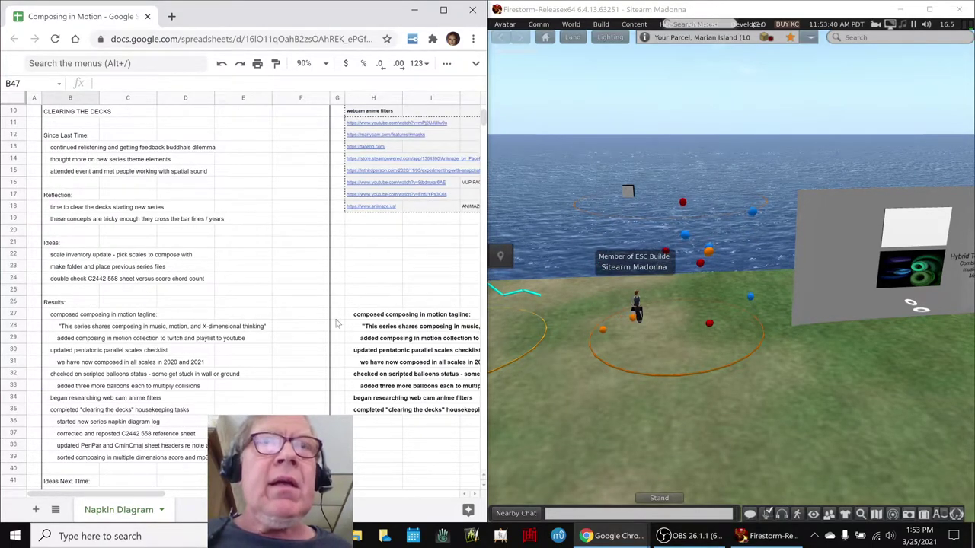
scroll(356, 320, "up", 3)
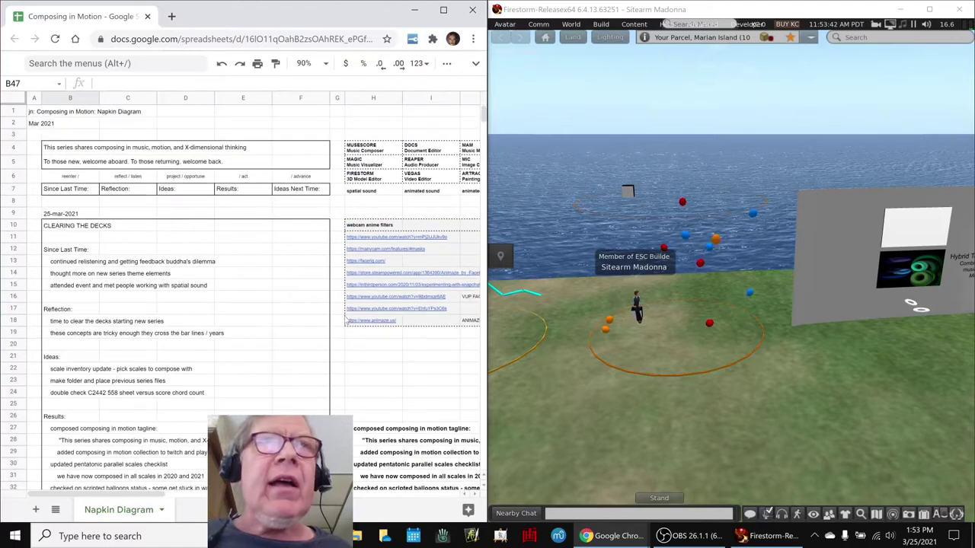
double_click(49, 150)
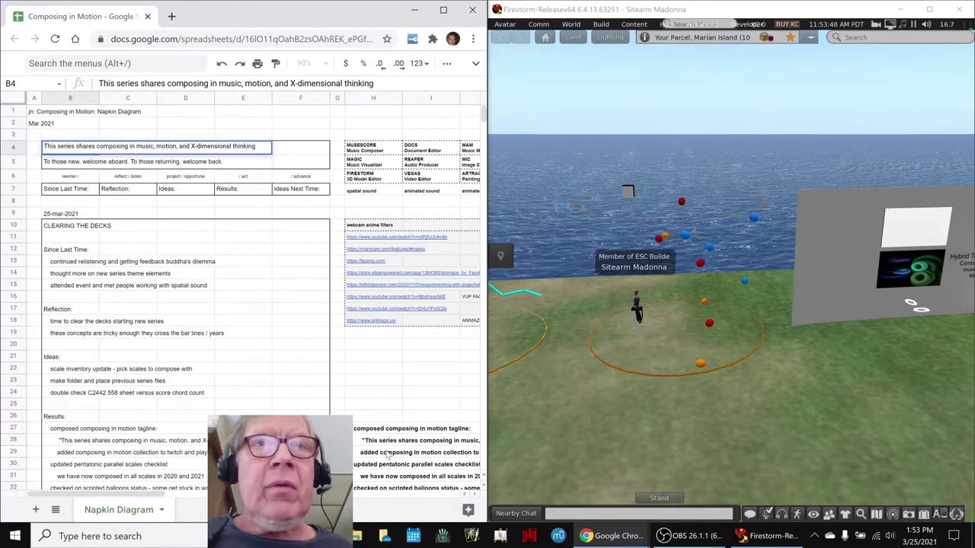
left_click(387, 454)
scroll(386, 454, "down", 5)
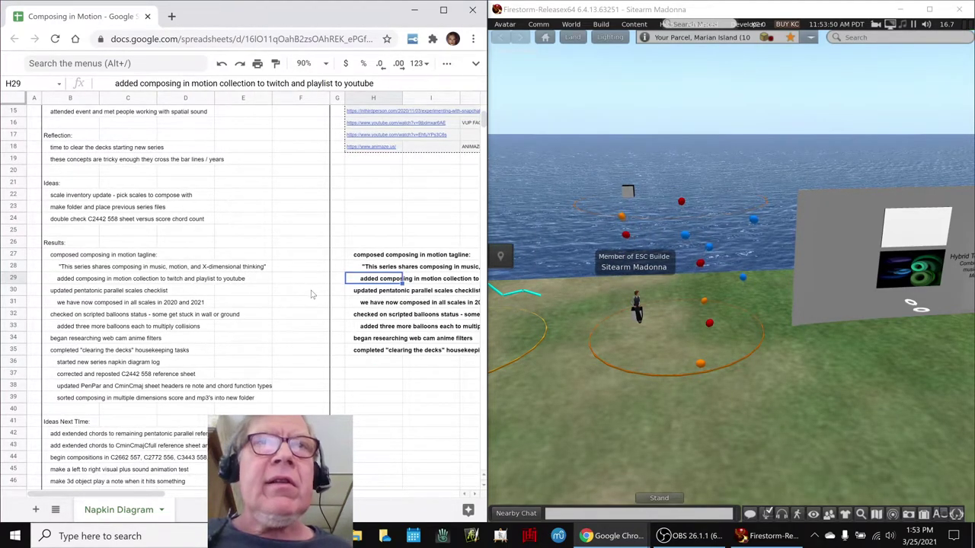
left_click(361, 296)
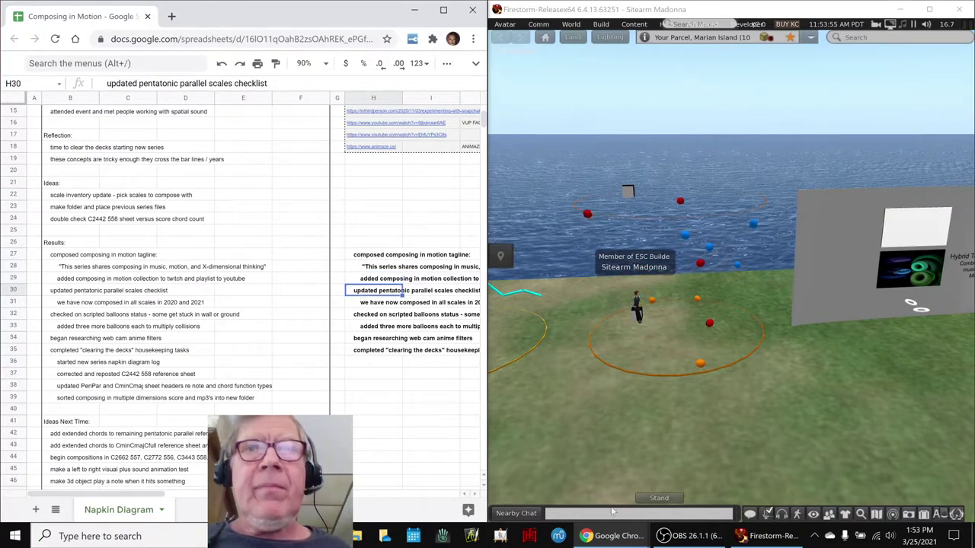
Step: Bring up the Pentatonic Parallel Scales Checklist and select the Composed entries in rows 7–14
left_click(619, 538)
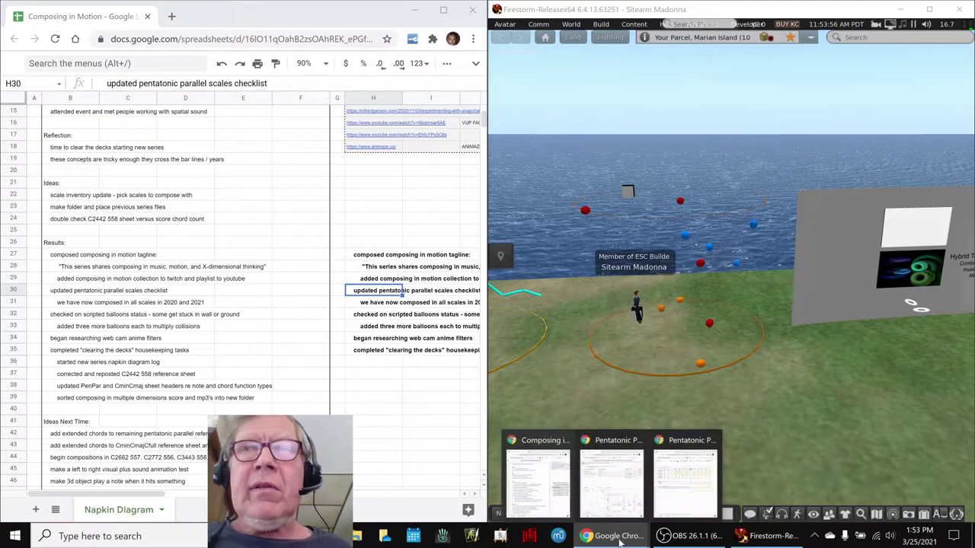
left_click(681, 503)
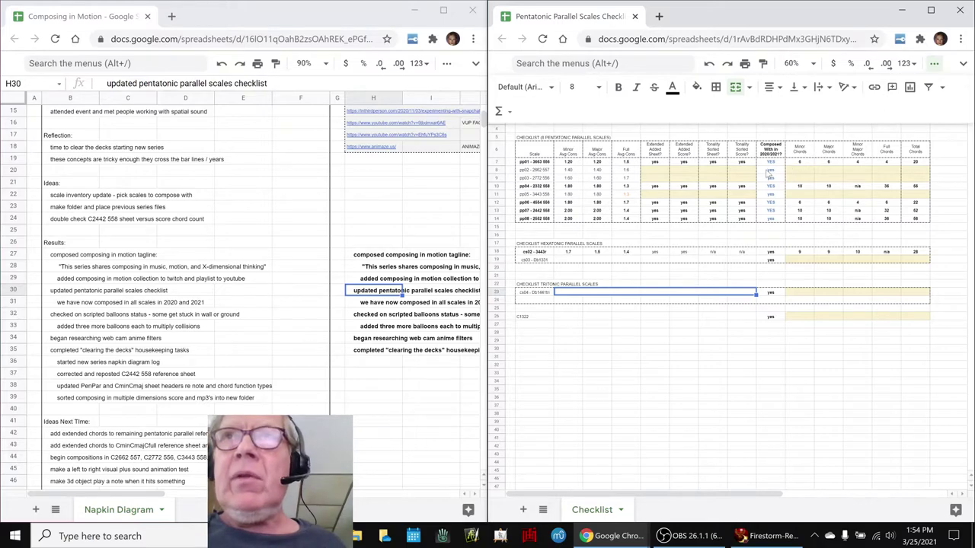
left_click_drag(769, 162, 772, 223)
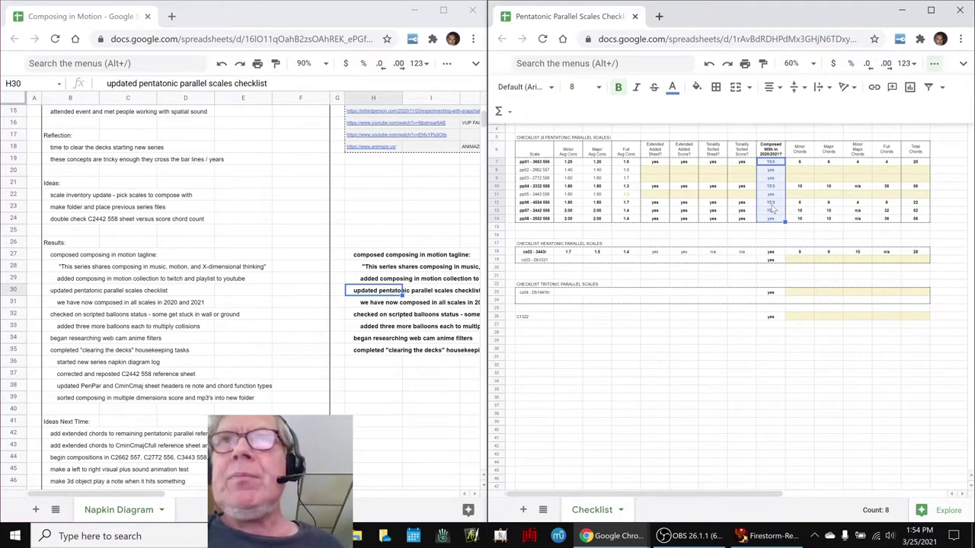
Step: Review the scripted balloons, web cam anime filters and clearing the decks notes in H32, H34, H35
left_click(356, 318)
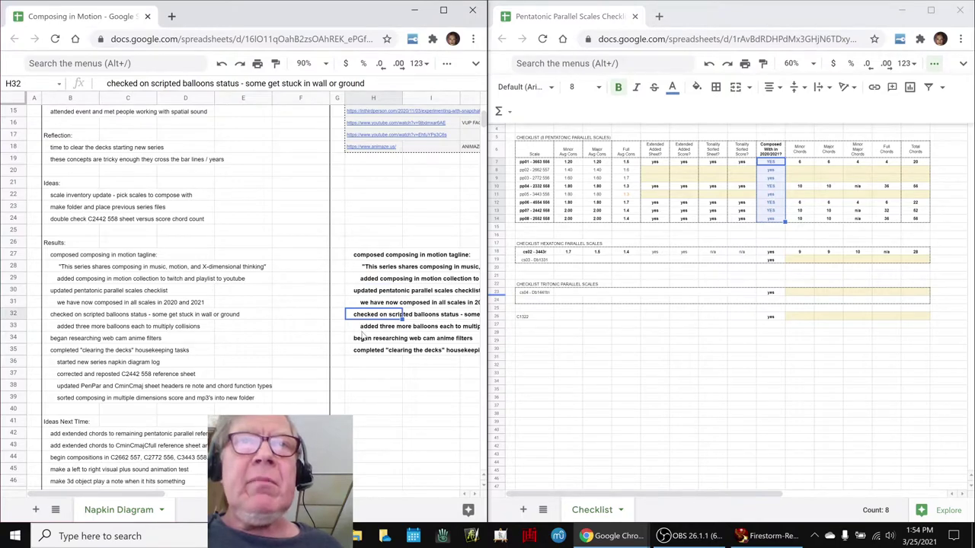
left_click(365, 341)
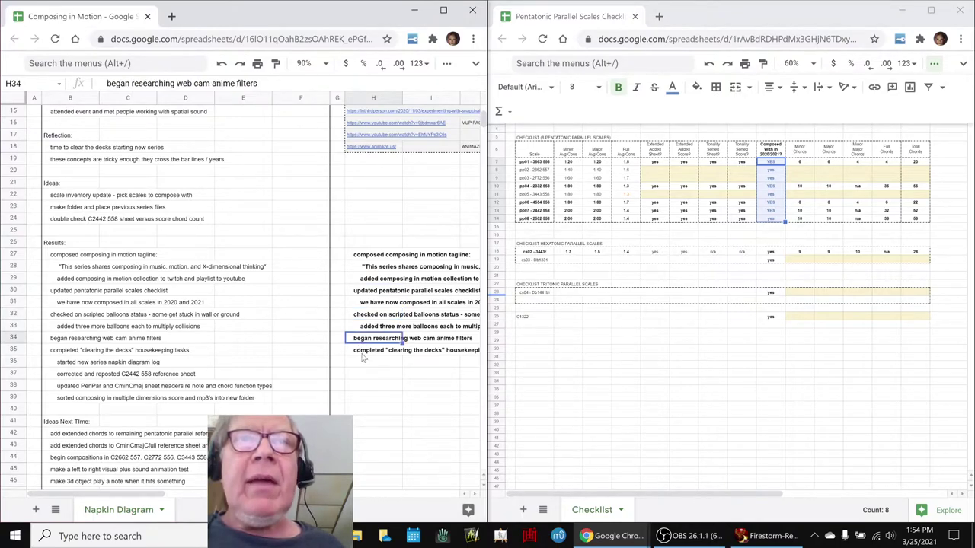
left_click(364, 352)
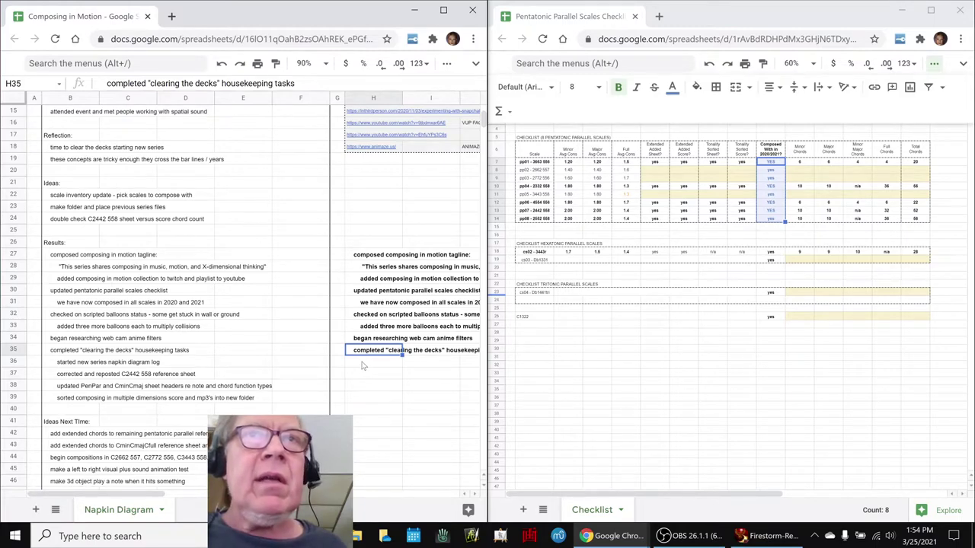
scroll(361, 357, "down", 5)
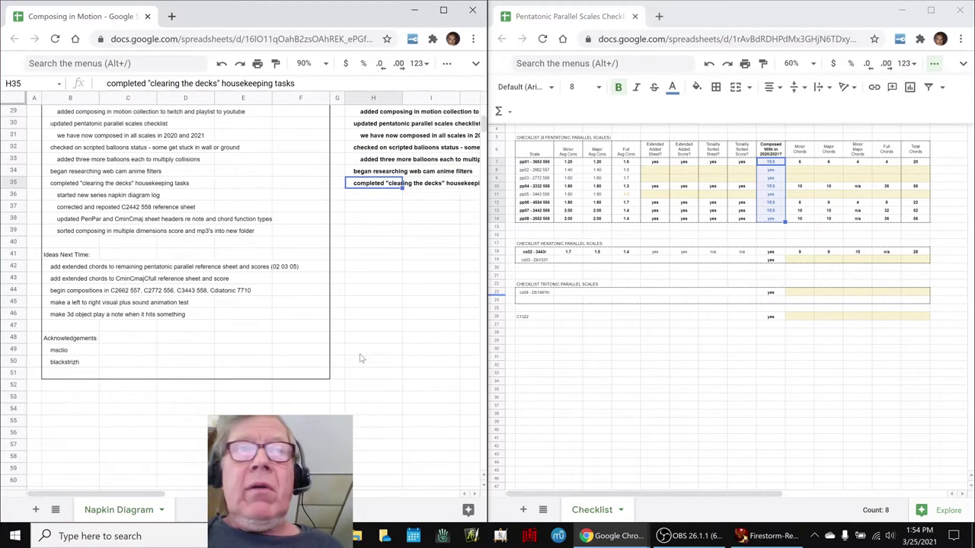
left_click(72, 268)
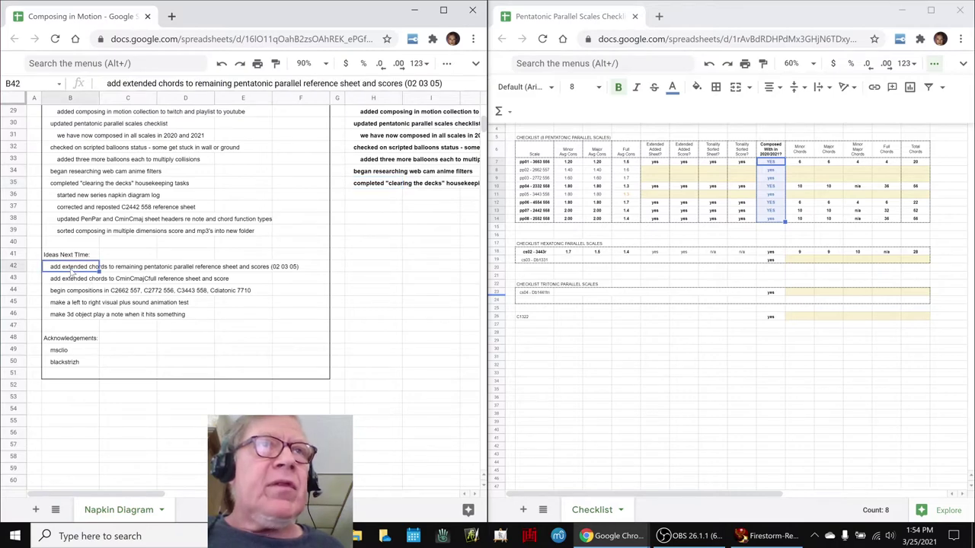
left_click(655, 171)
left_click(646, 180)
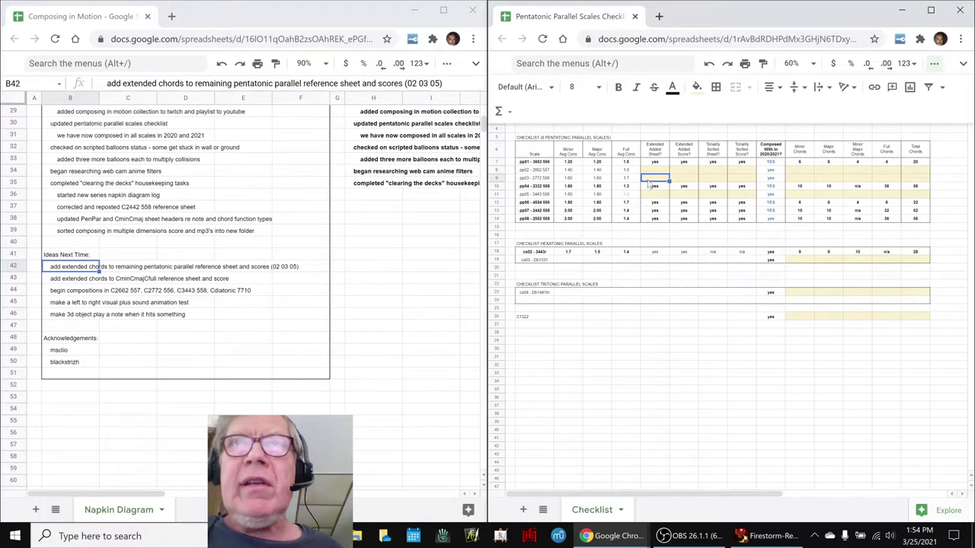
left_click(645, 196)
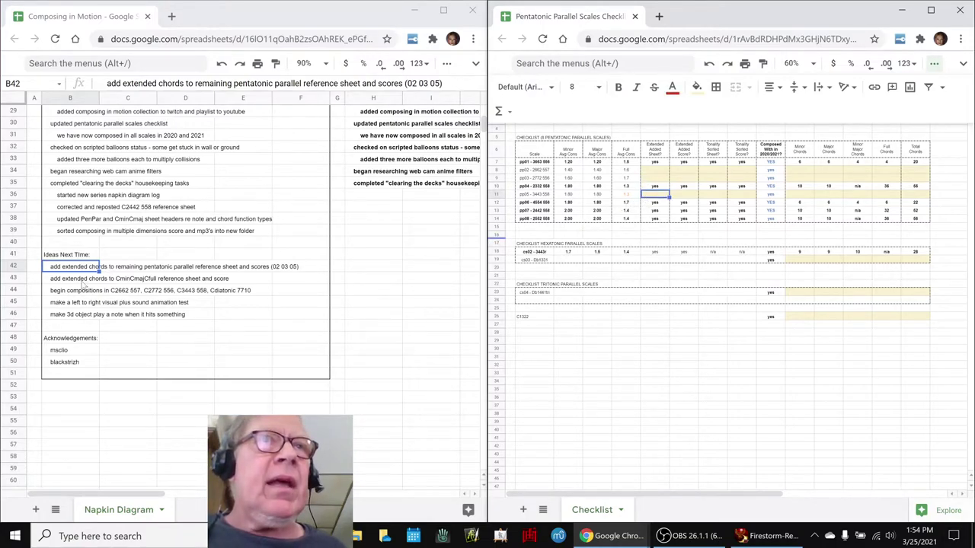
left_click(83, 281)
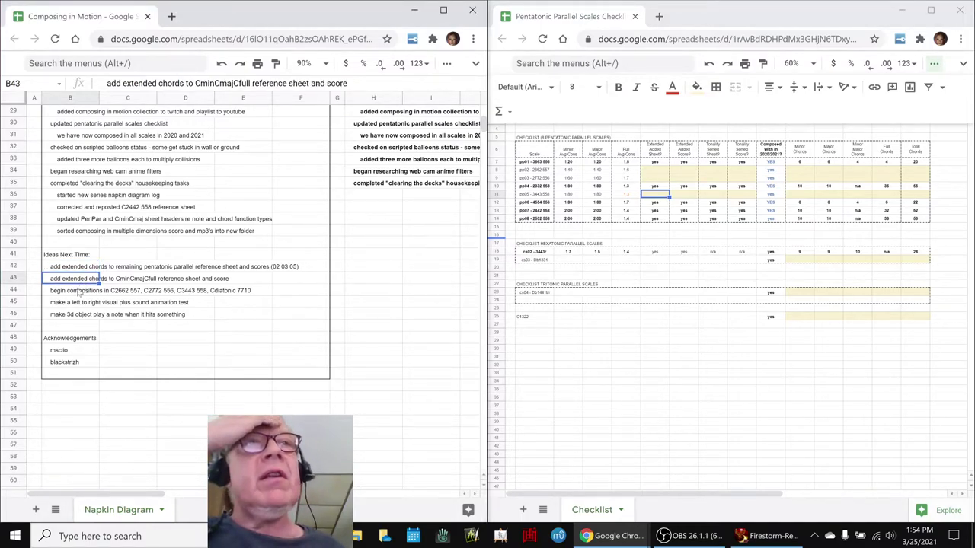
left_click(77, 292)
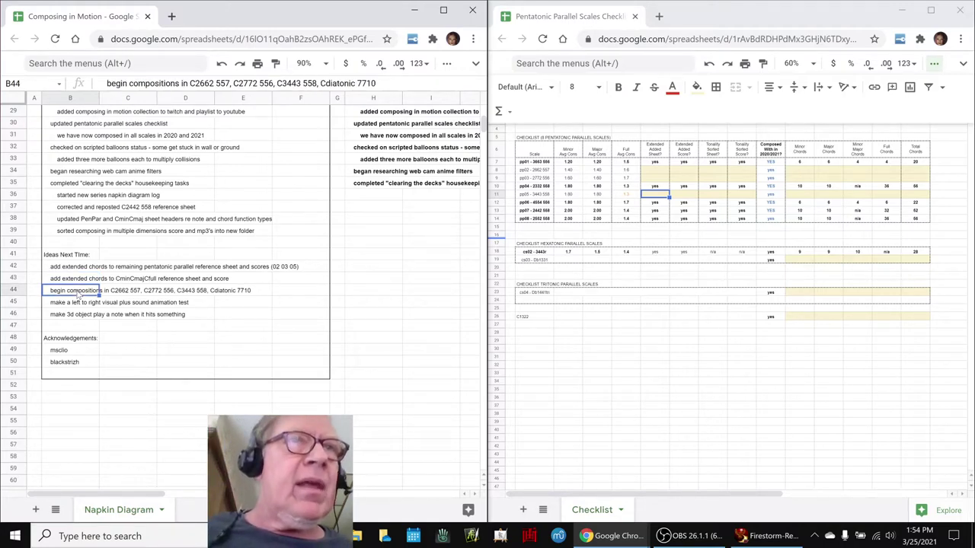
left_click(78, 304)
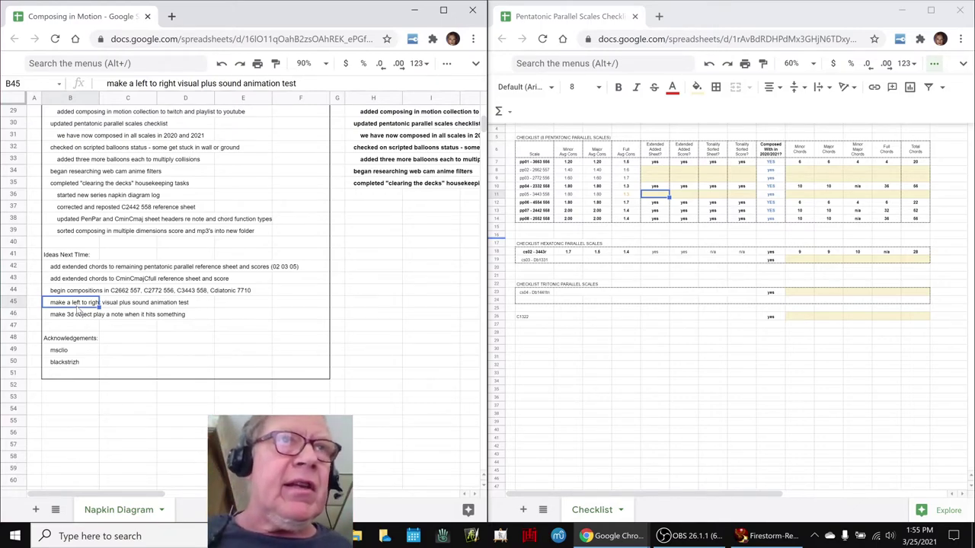
left_click(77, 317)
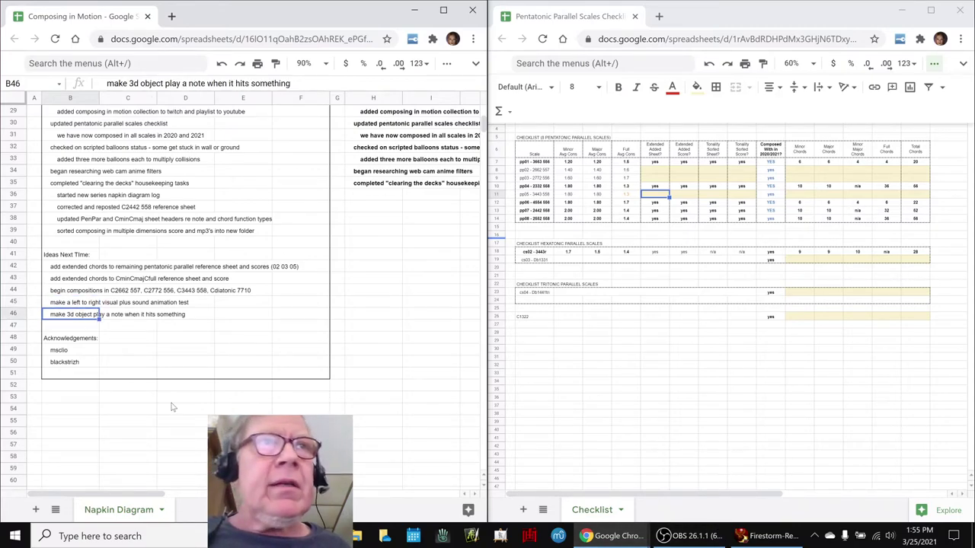
left_click(65, 353)
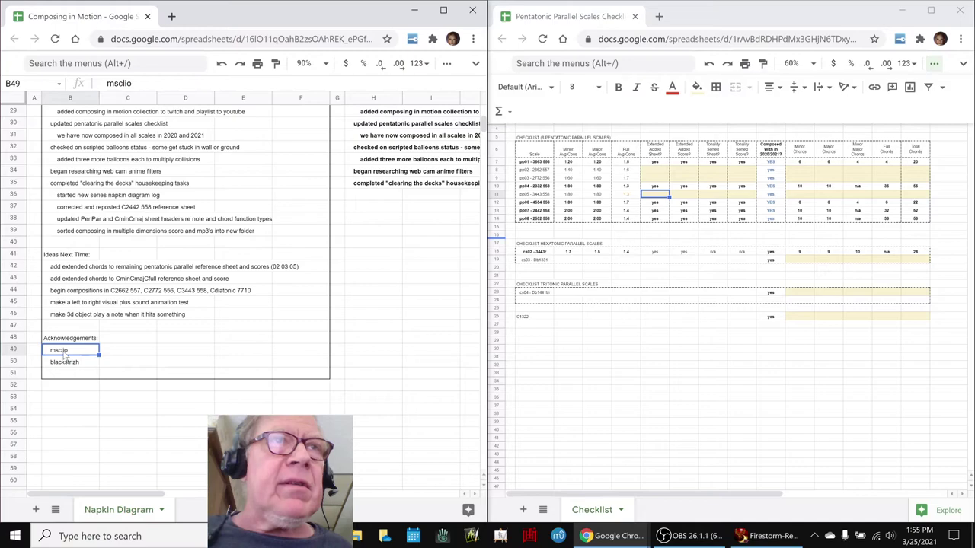
left_click(66, 364)
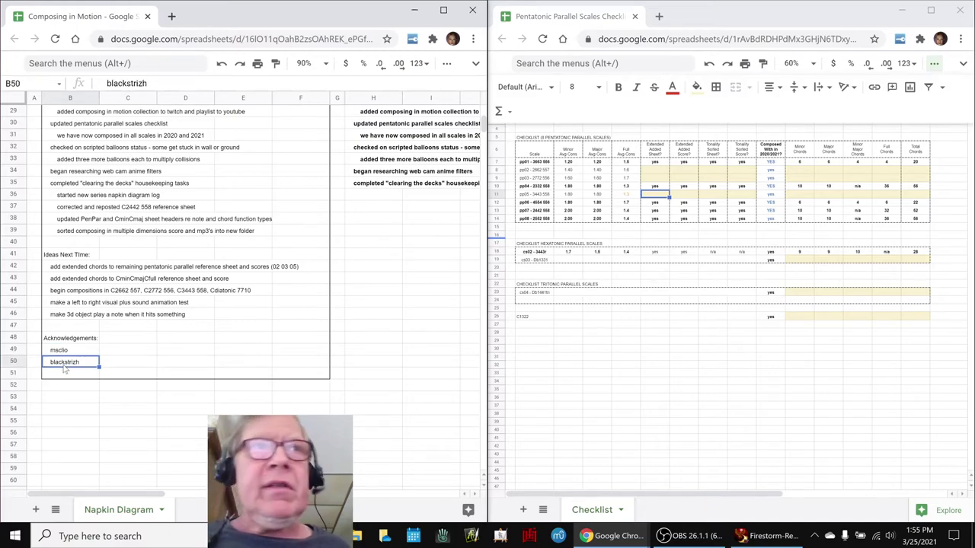
Step: Bring OBS Studio to the front, showing the 'Composing in Motion Part 01 - CLEARING THE DECKS' stream info
left_click(690, 537)
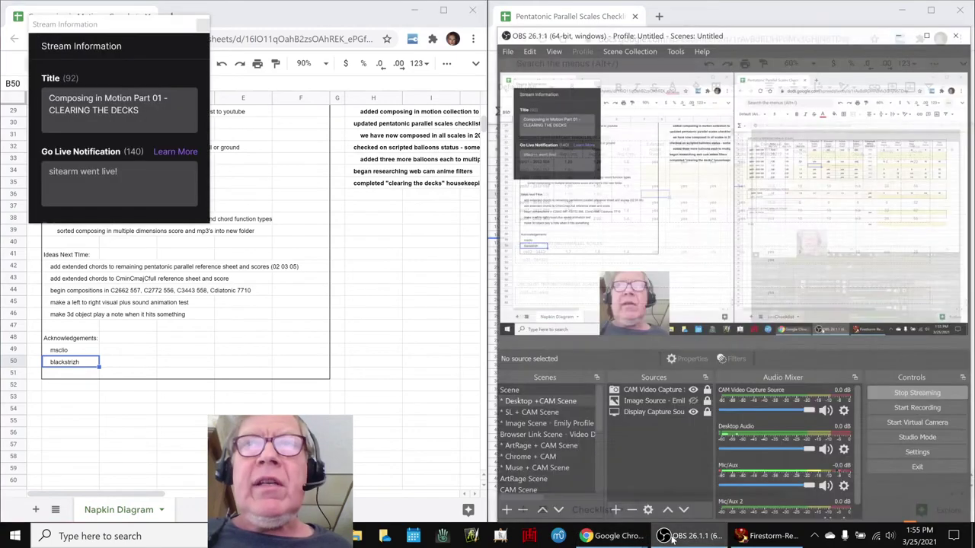